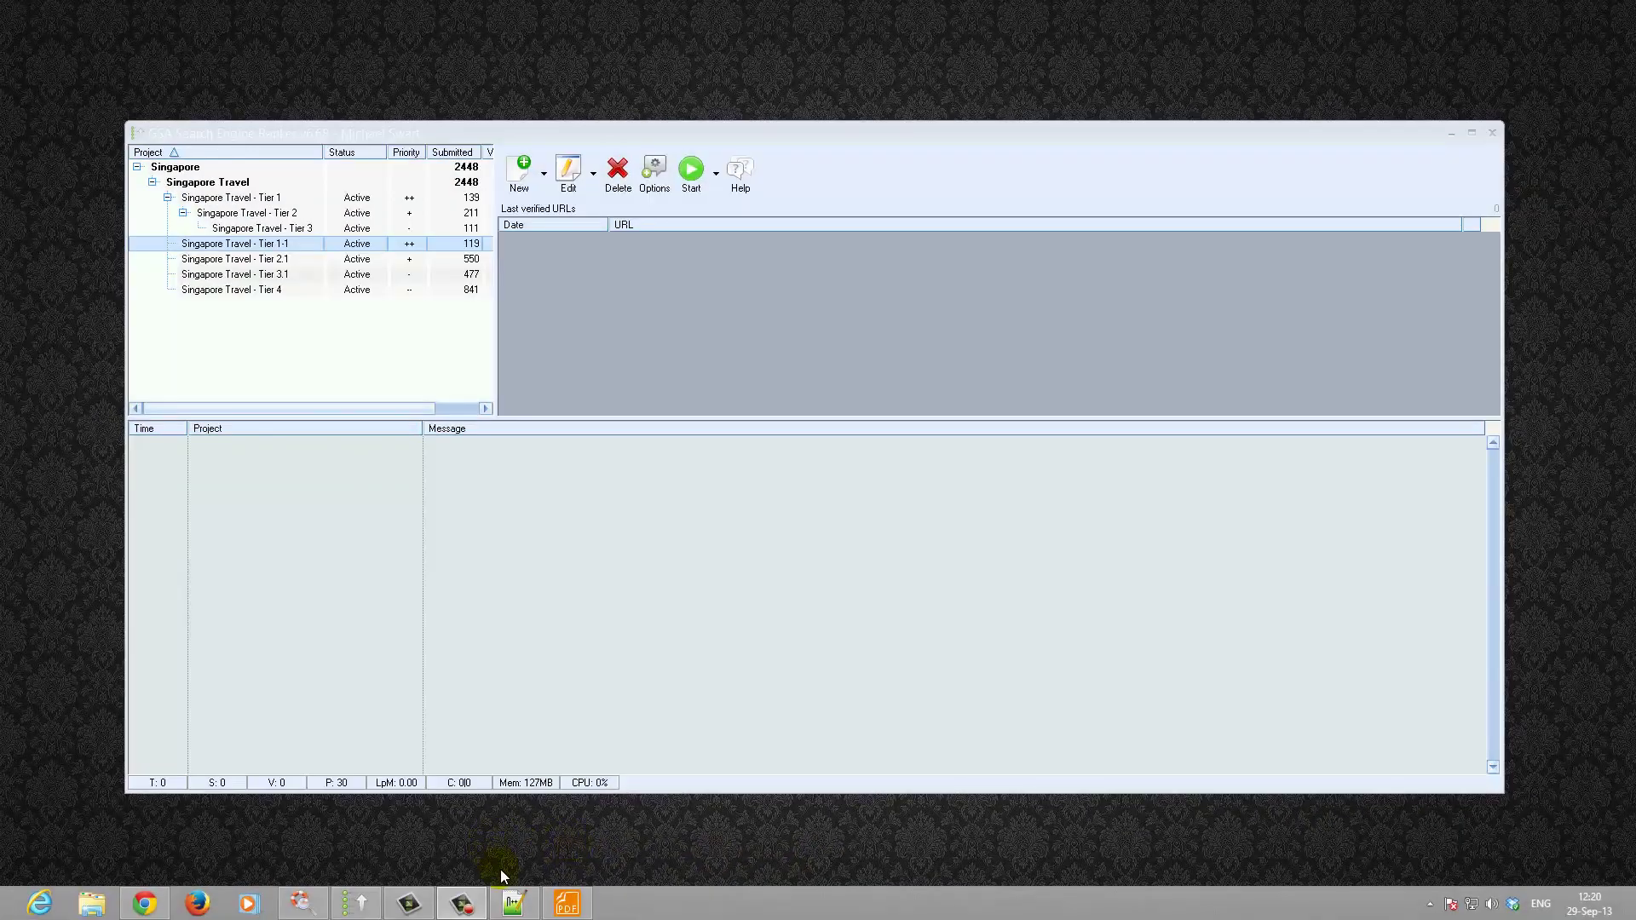
Step: Switch from the 7 Tiers diagram to GSA SER and open Singapore Travel - Tier 1-1's data settings
left_click(566, 908)
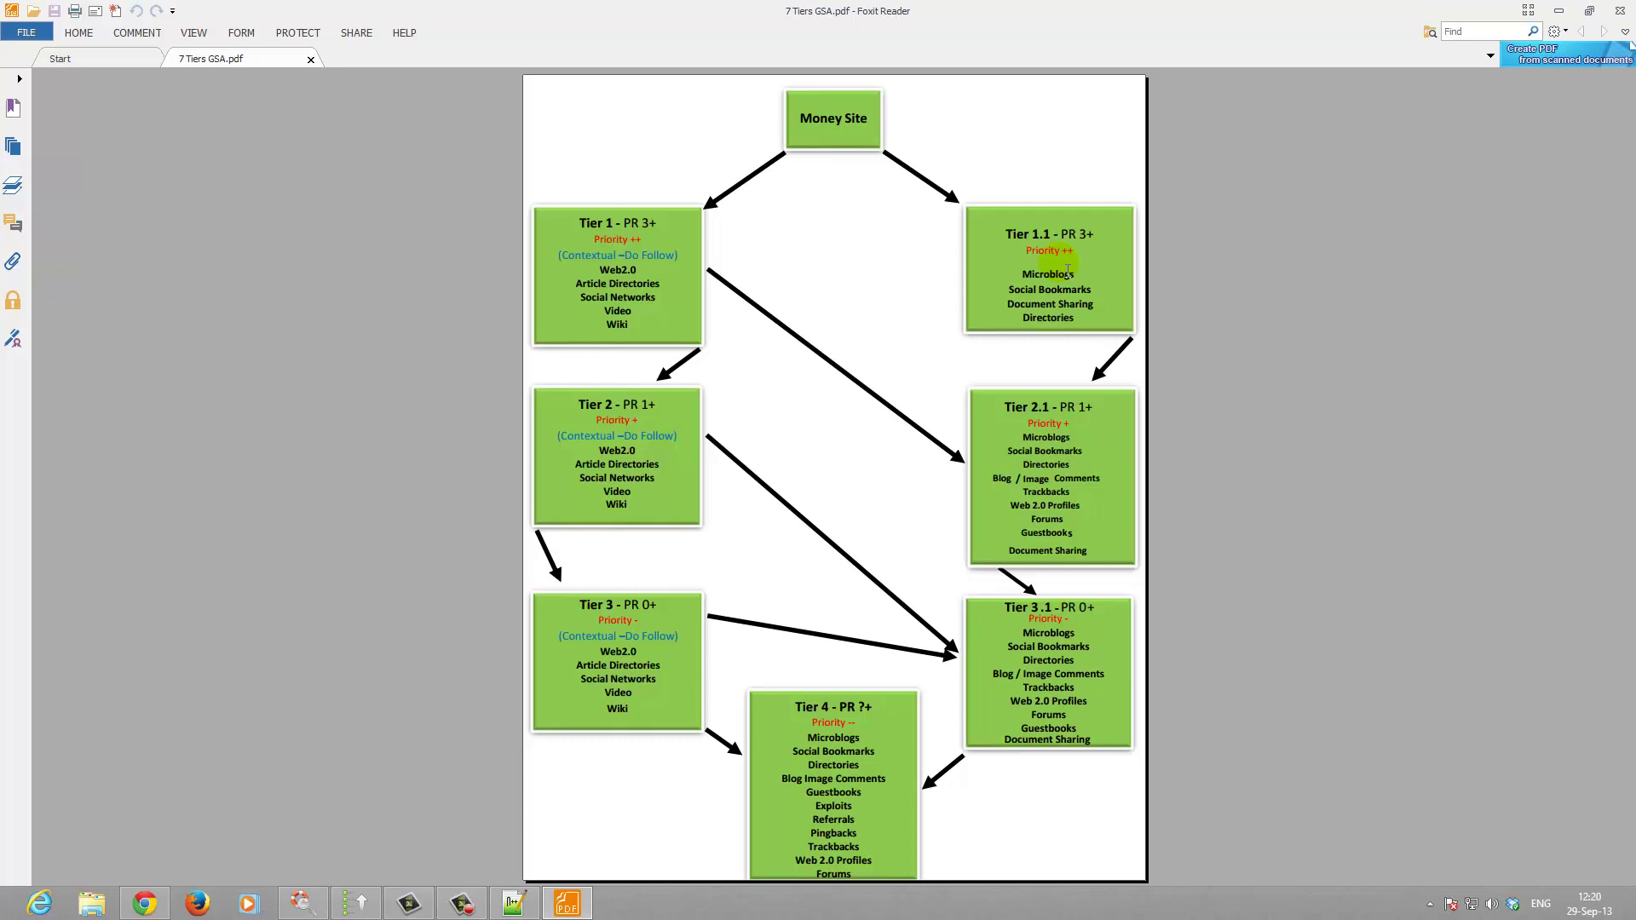
left_click(354, 905)
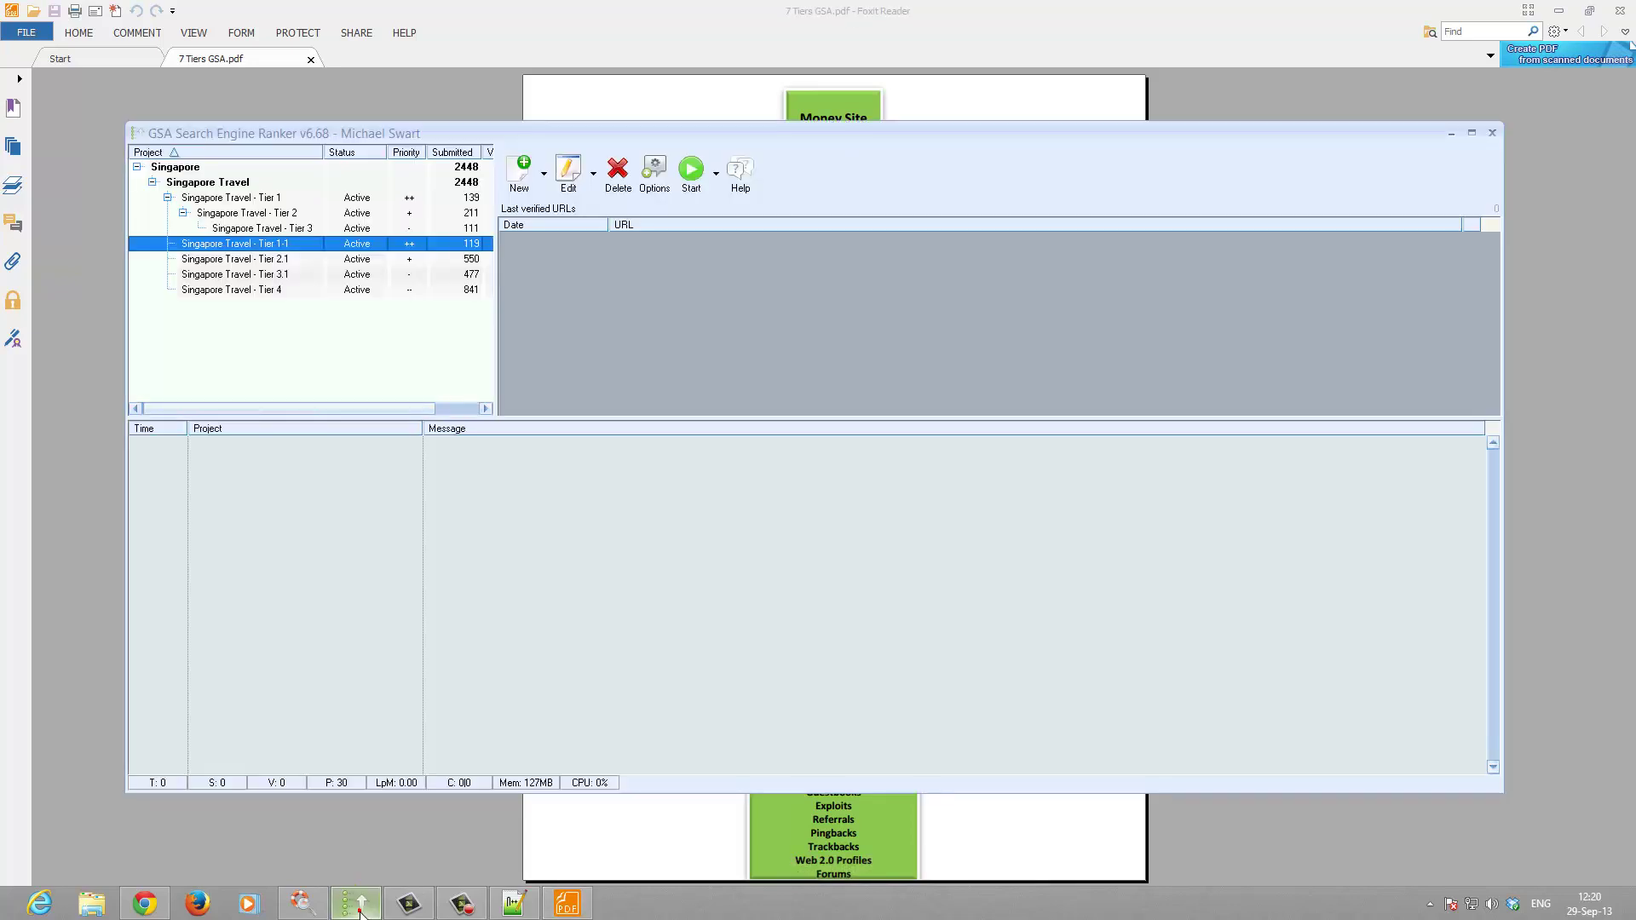
left_click(259, 246)
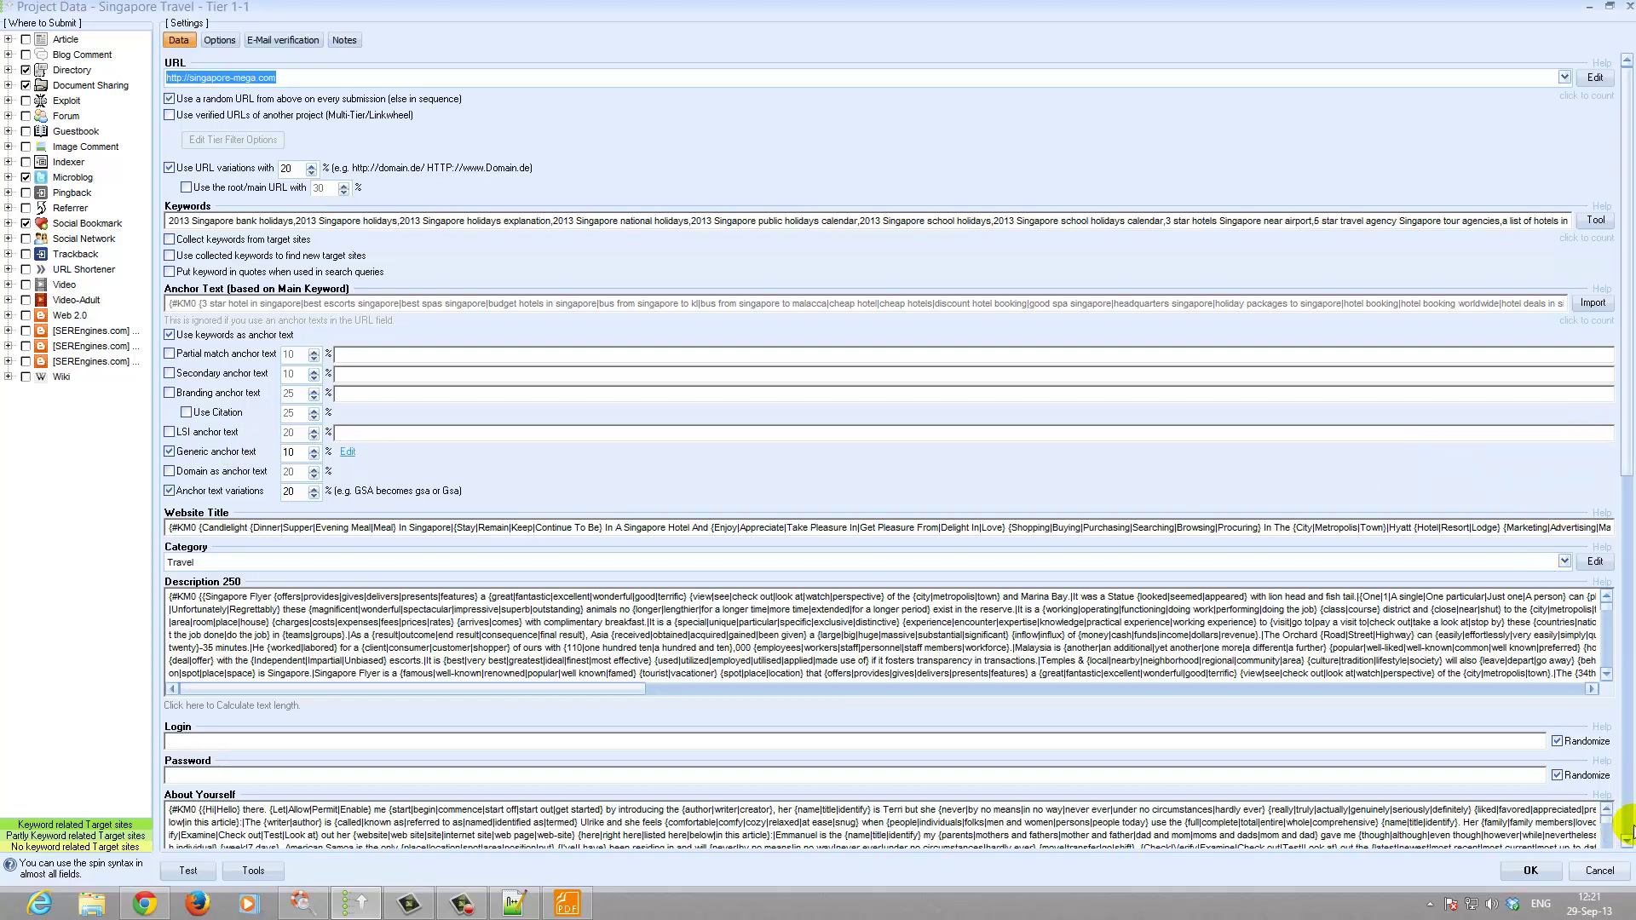
scroll(1627, 834, "down", 3)
scroll(1628, 831, "down", 5)
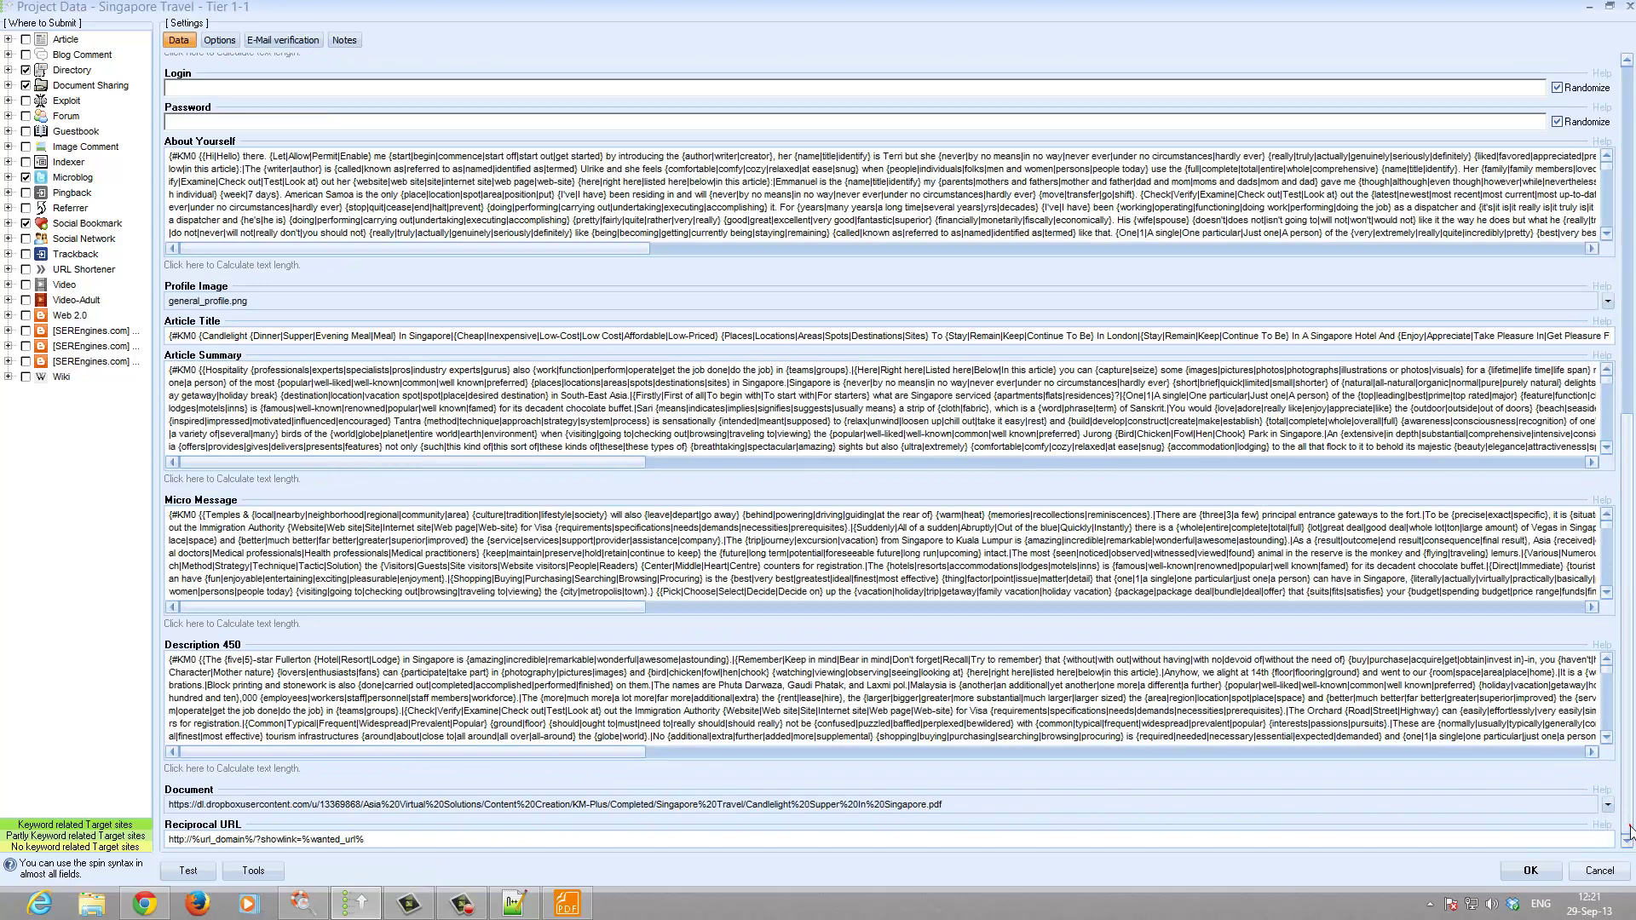
Step: Review Tier 1-1's submission and filtering options, then bring up My Search engines.ses in Notepad++
left_click(1628, 844)
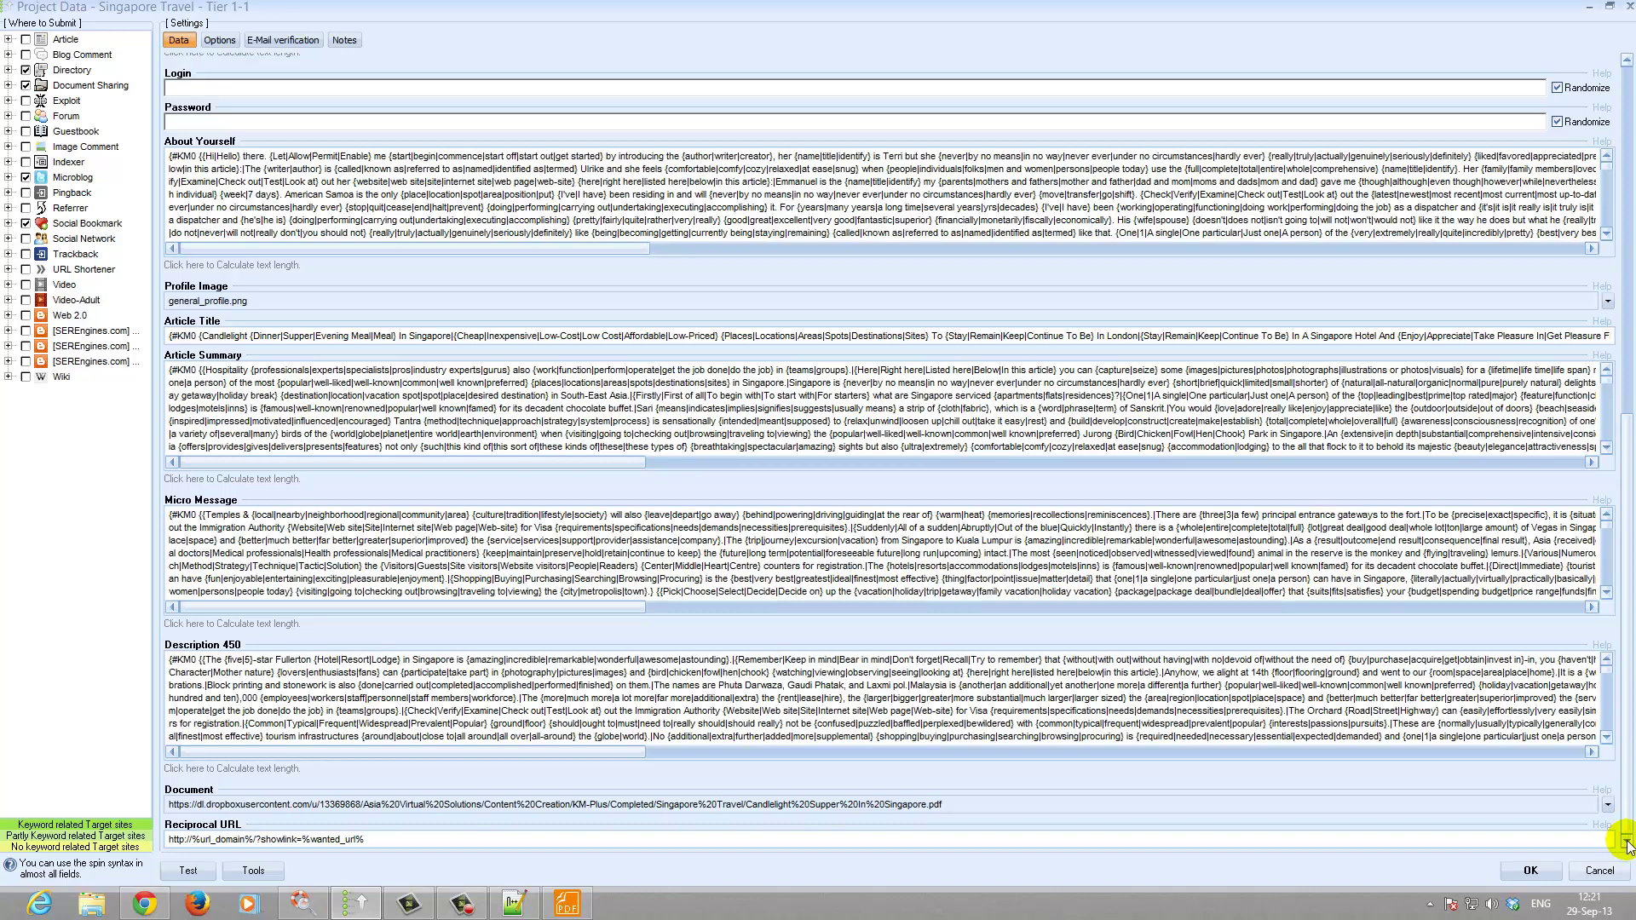
left_click(218, 42)
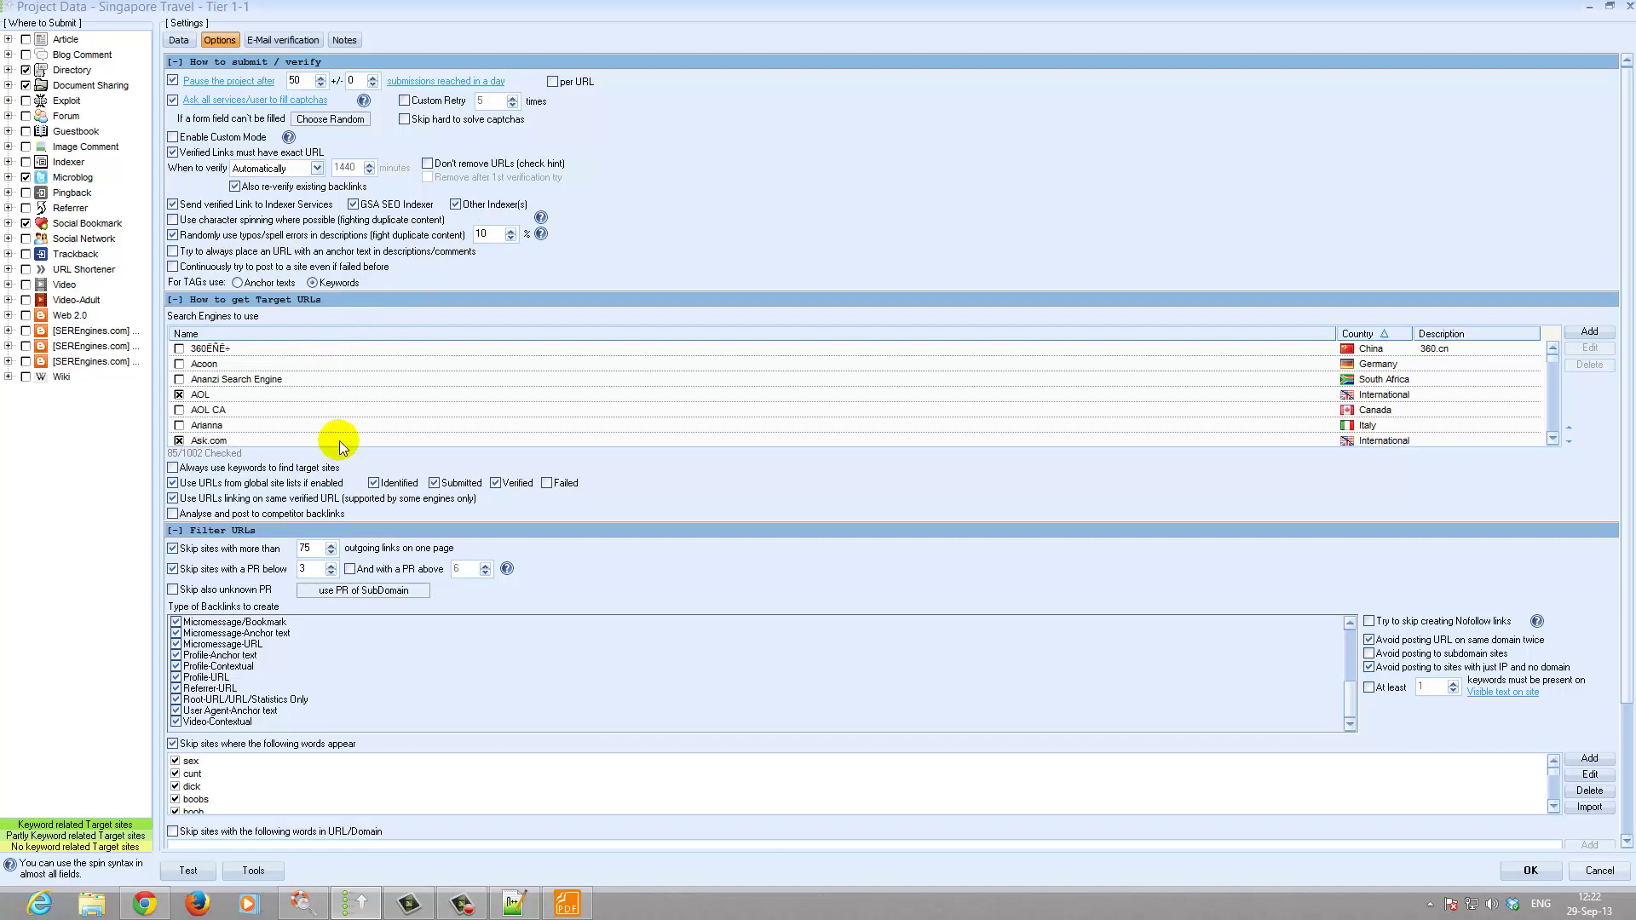
left_click(511, 908)
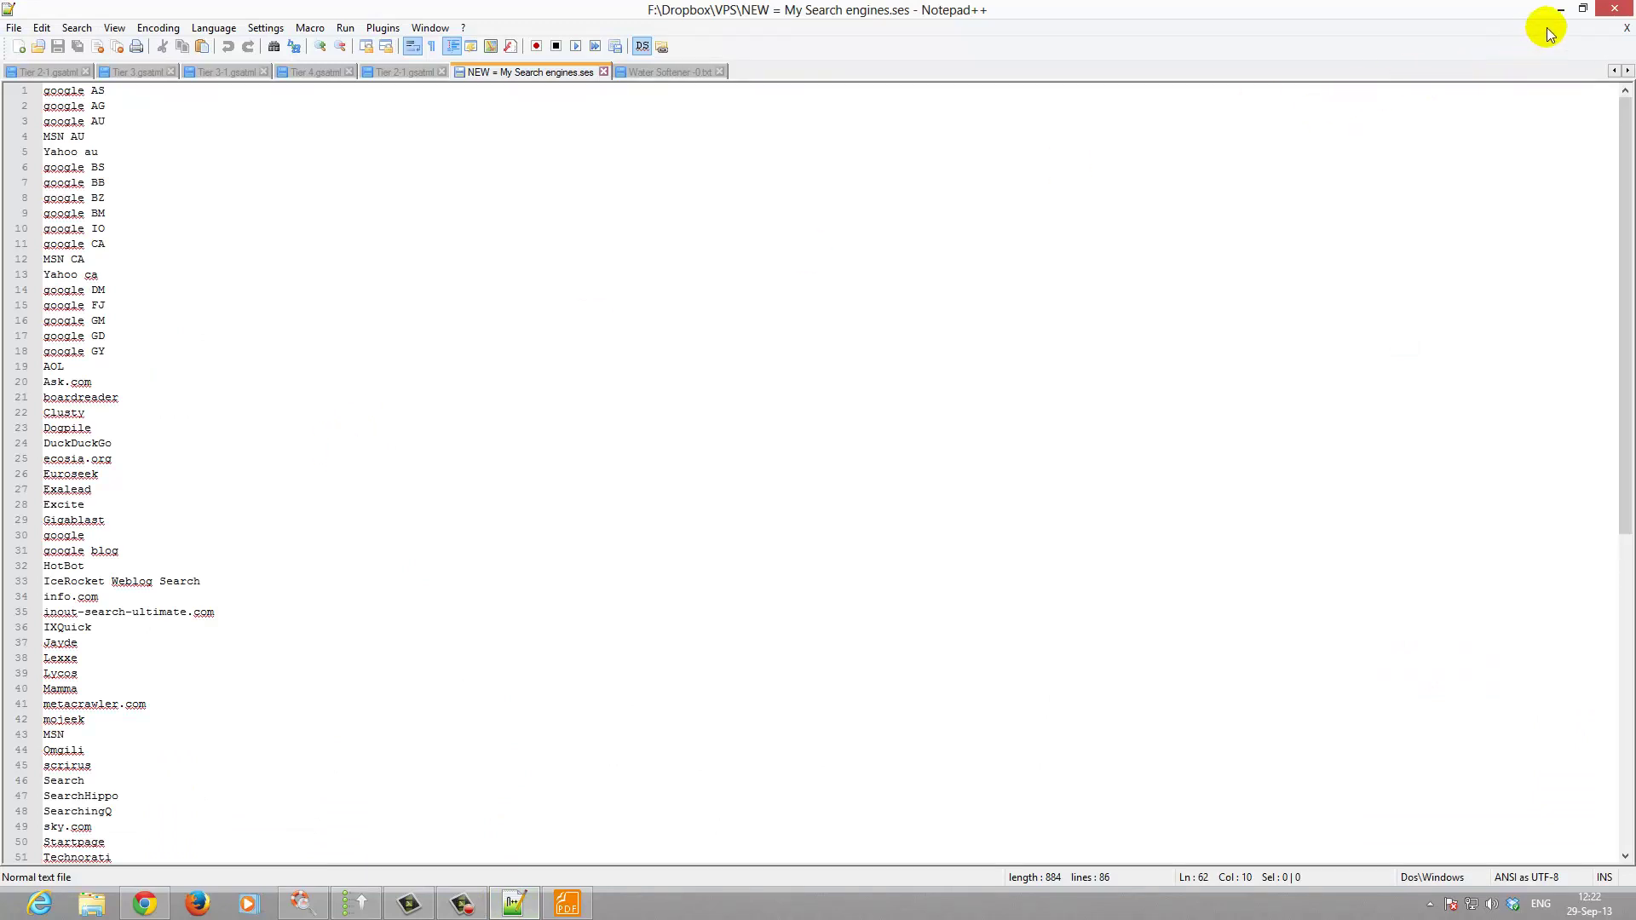
scroll(1006, 349, "down", 5)
scroll(1003, 351, "down", 2)
scroll(998, 356, "down", 5)
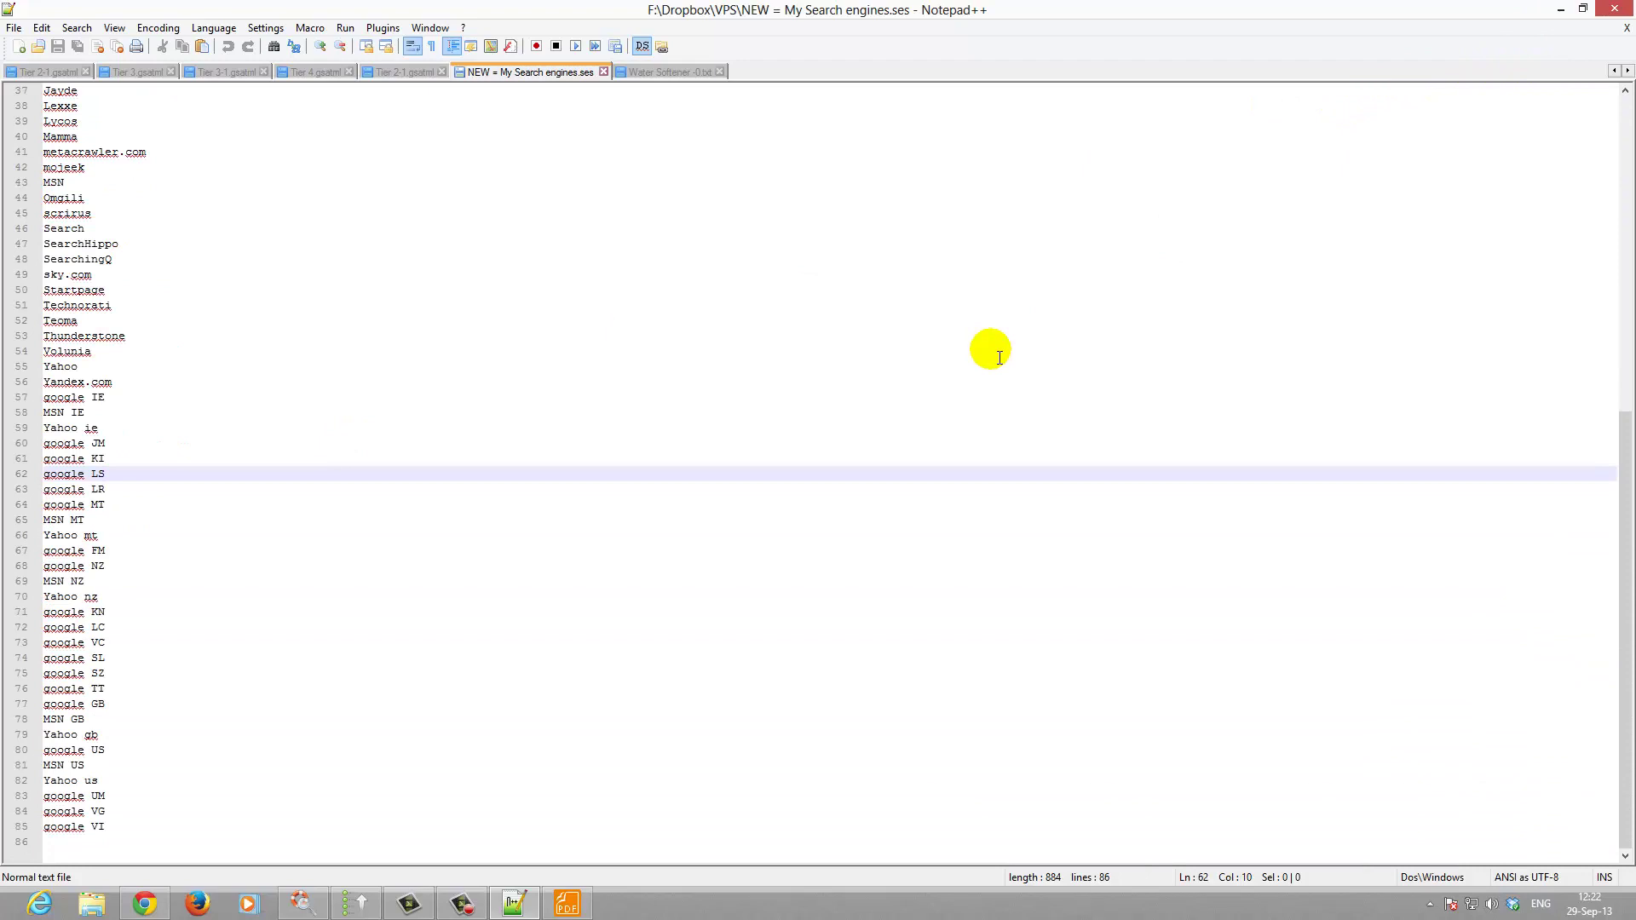
scroll(999, 355, "up", 6)
scroll(998, 356, "up", 4)
scroll(999, 356, "up", 2)
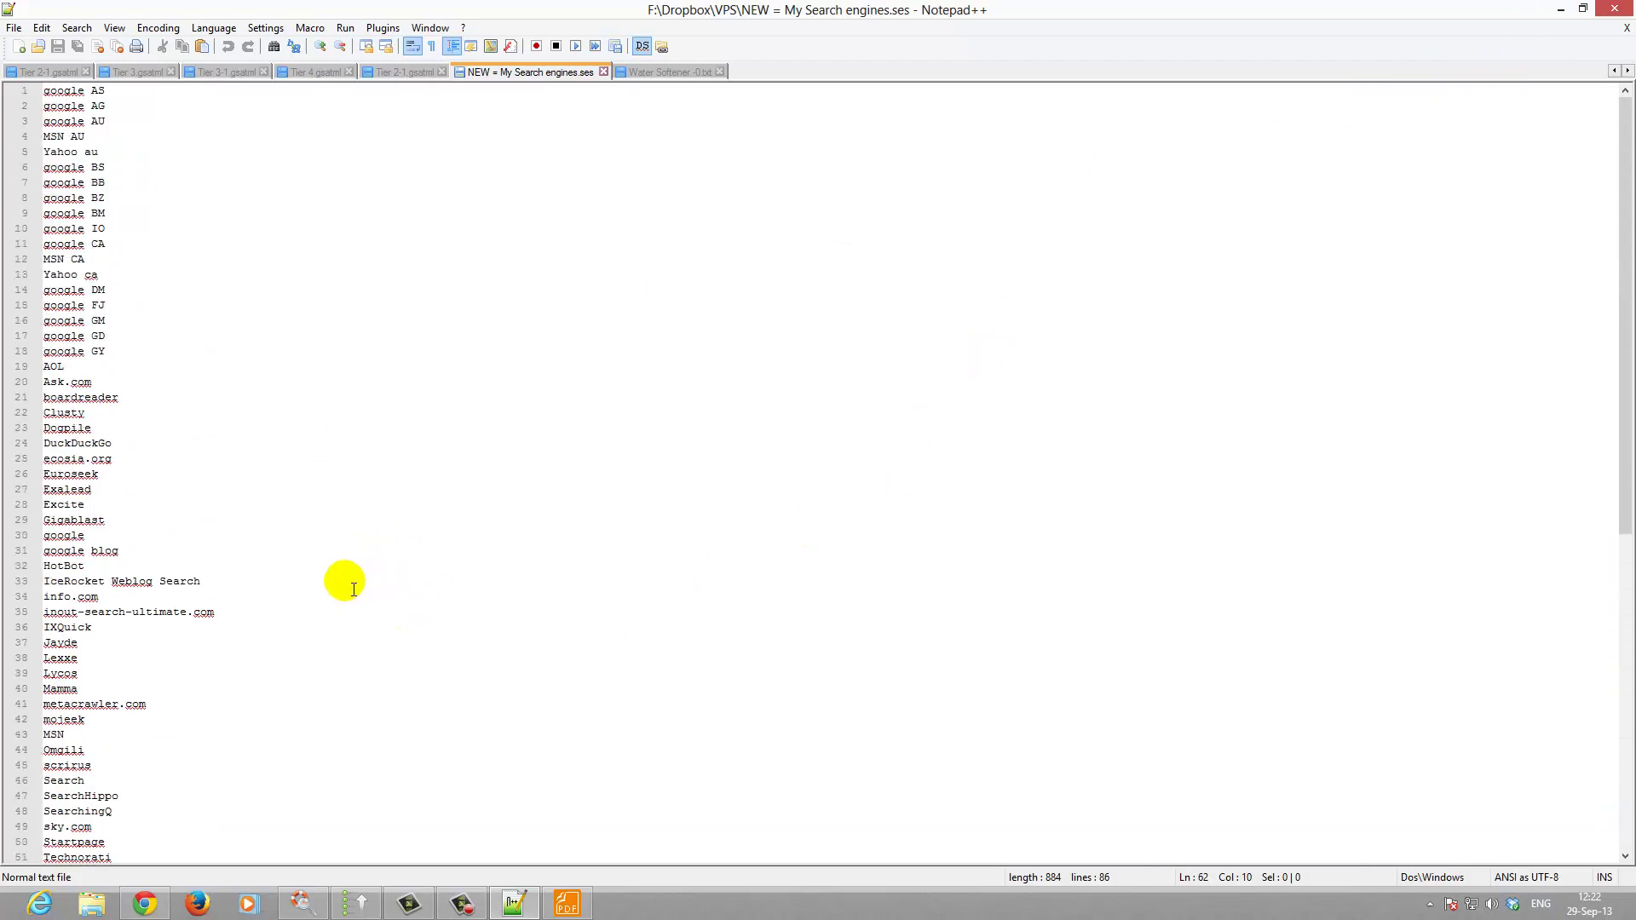
Step: Minimize Notepad++ with My Search engines.ses to return to the Tier 1-1 options
left_click(1561, 9)
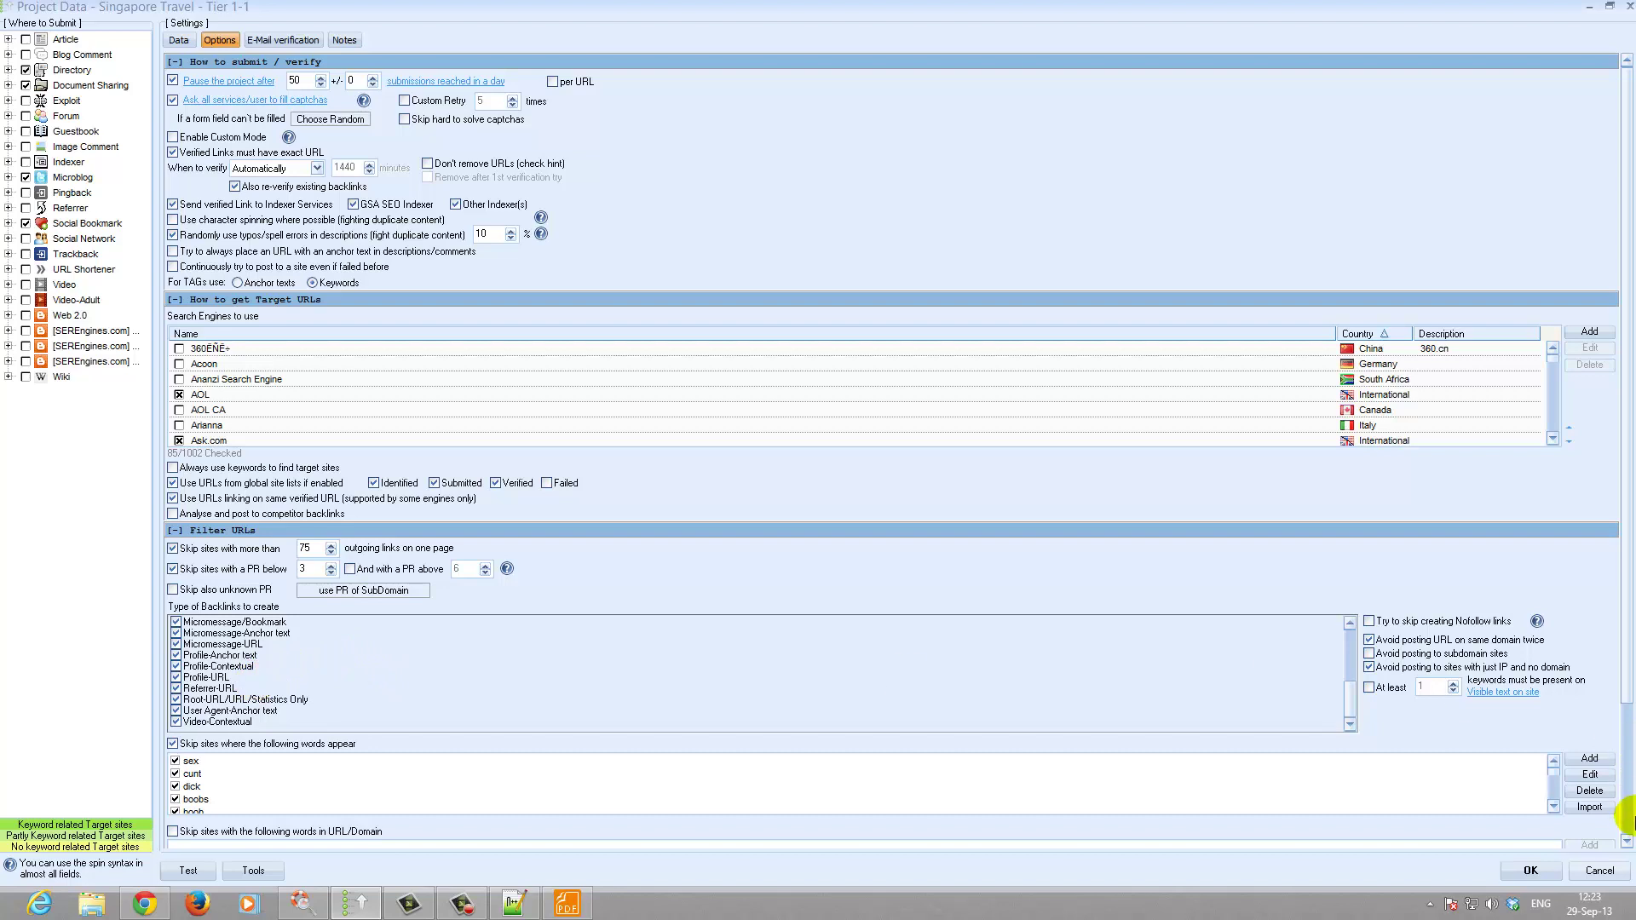
Step: Review Tier 1-1's e-mail verification accounts, then cancel out of its settings unsaved
left_click(1628, 840)
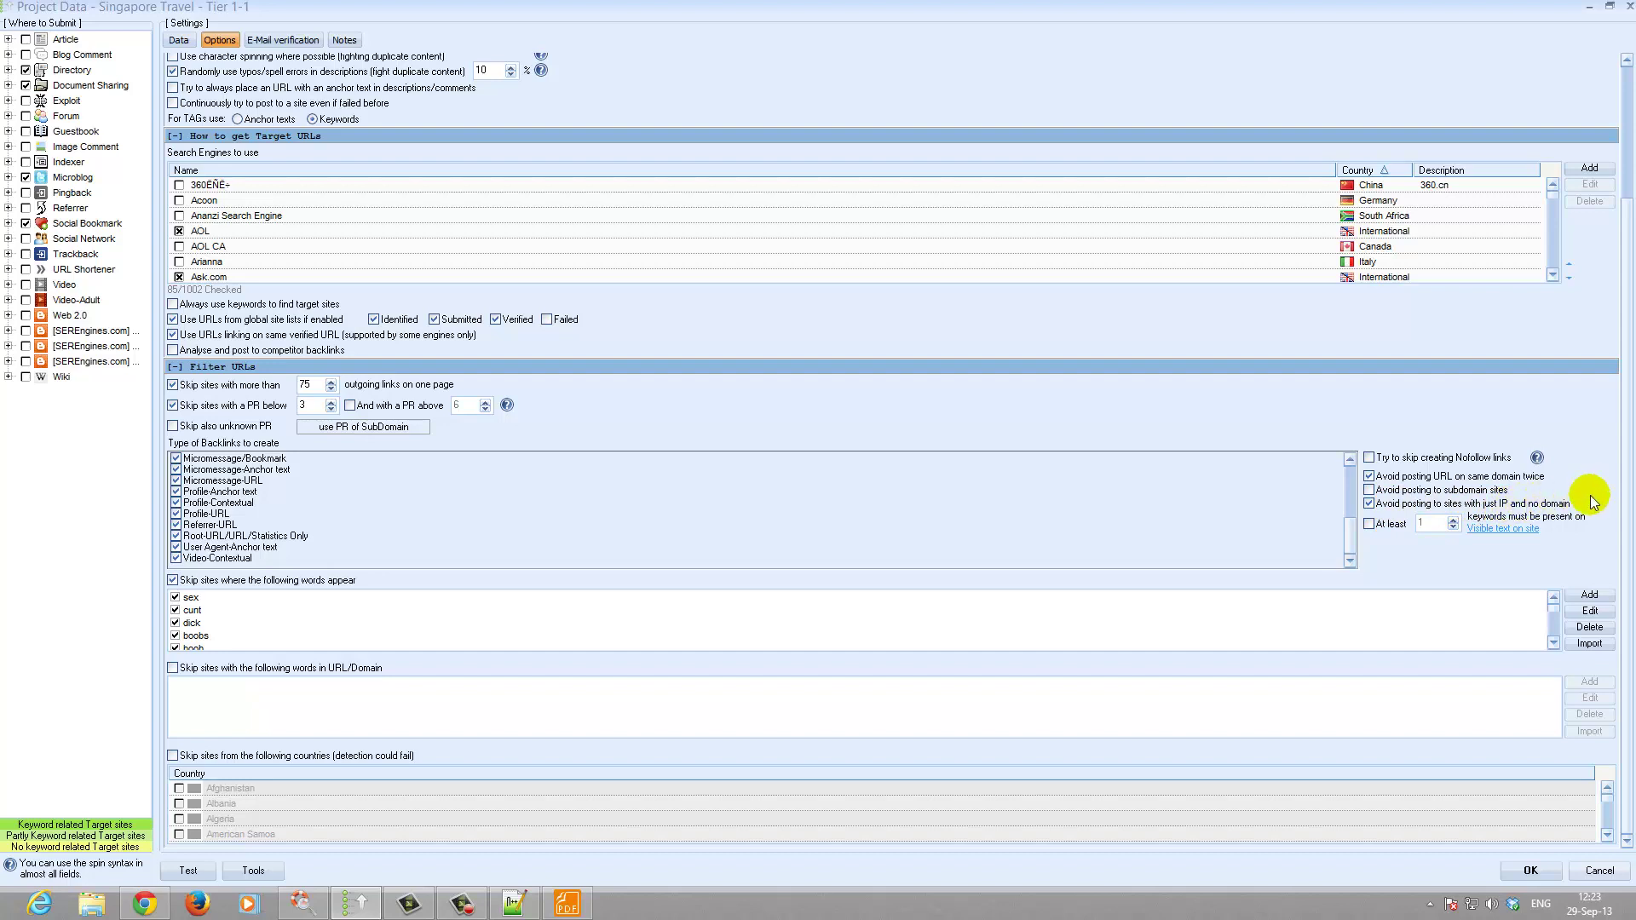
left_click(278, 43)
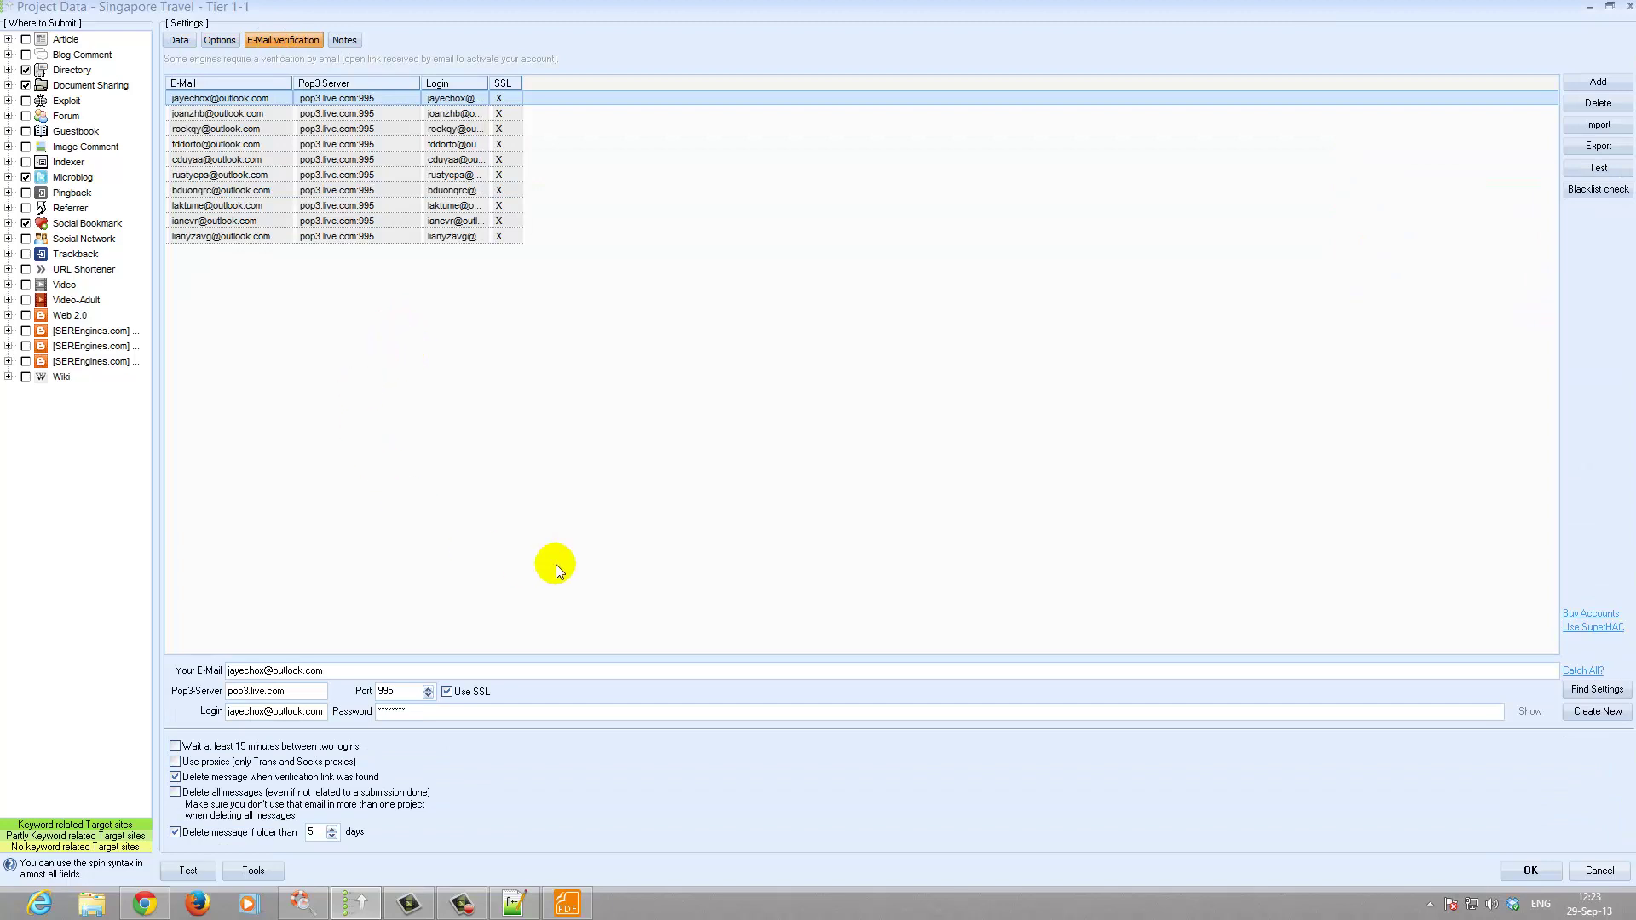
left_click(1600, 873)
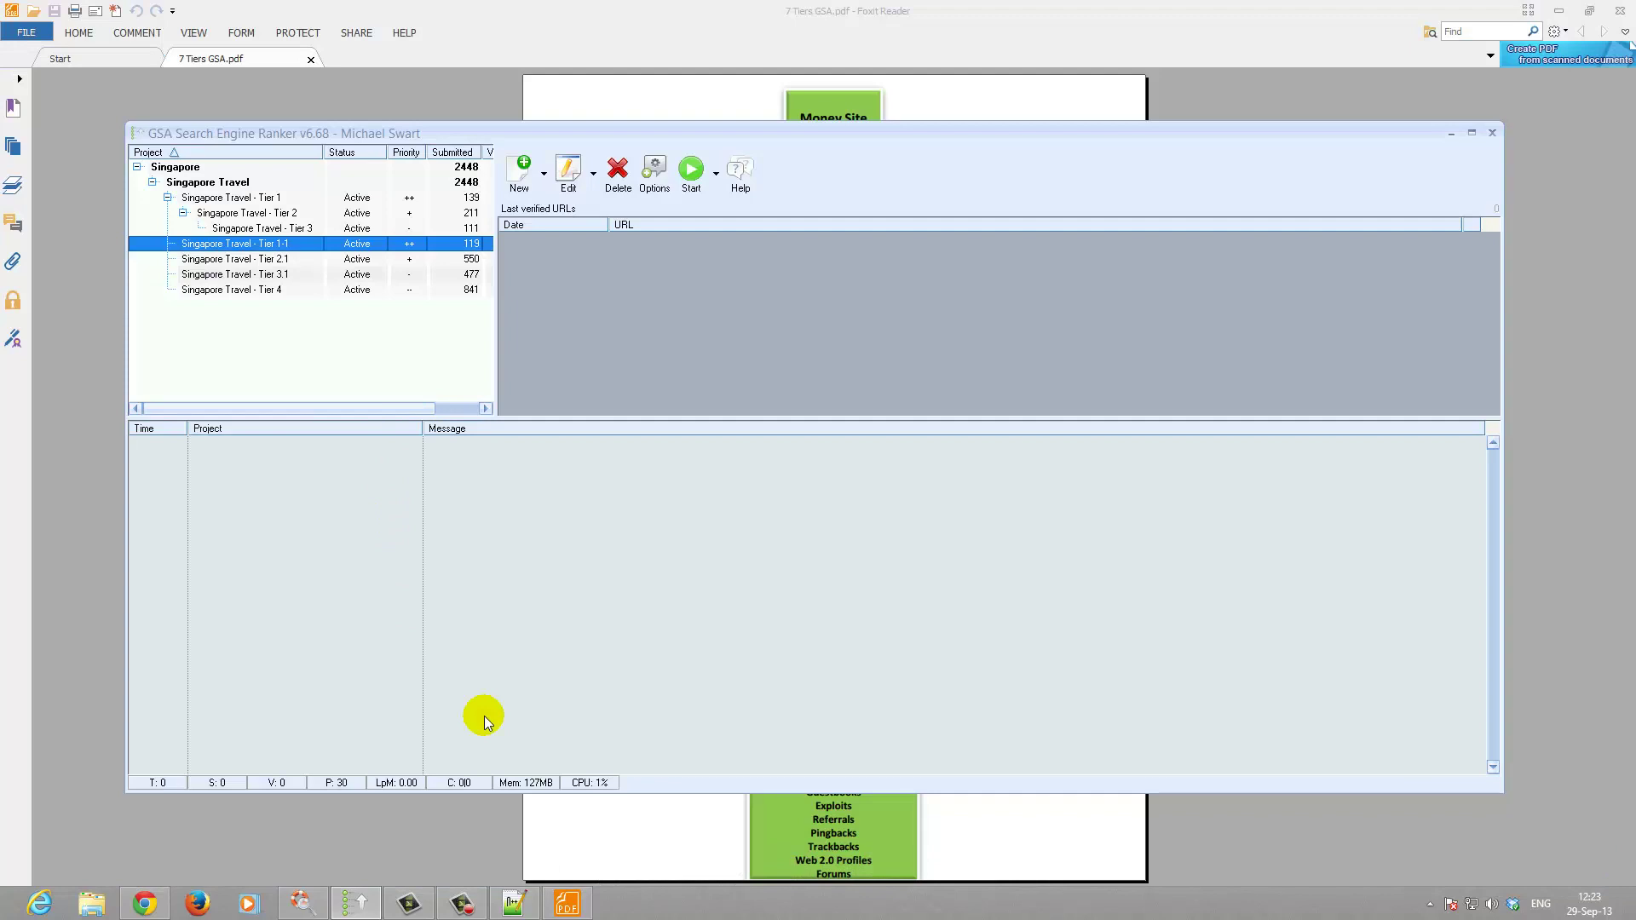
Step: Bring 7 Tiers GSA.pdf to the front in Foxit Reader
left_click(612, 847)
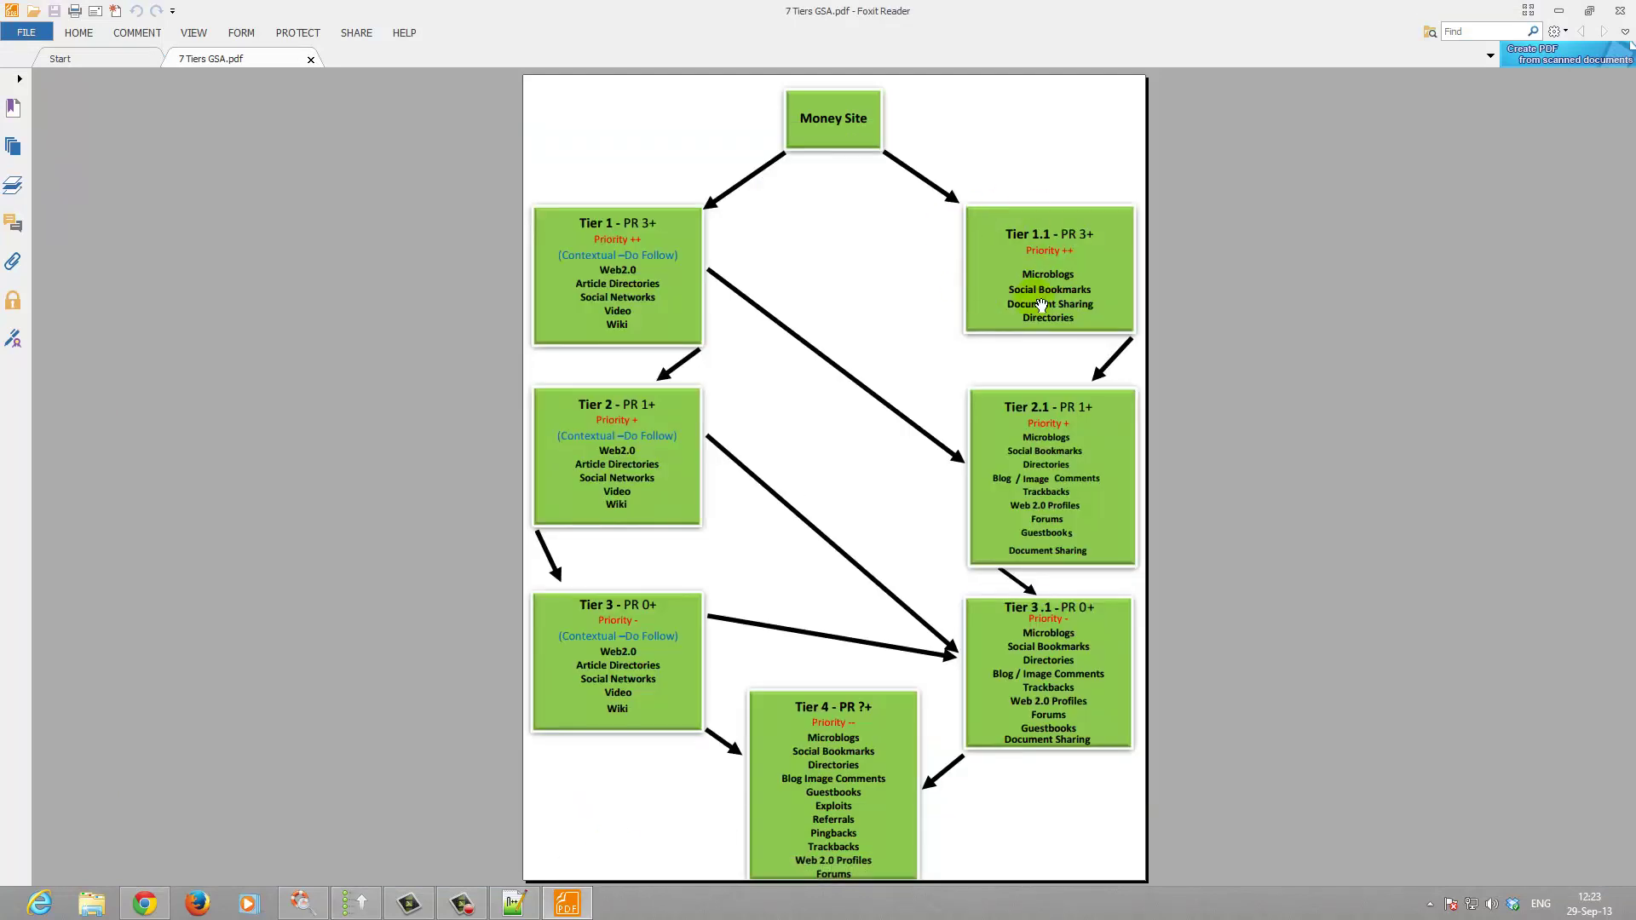